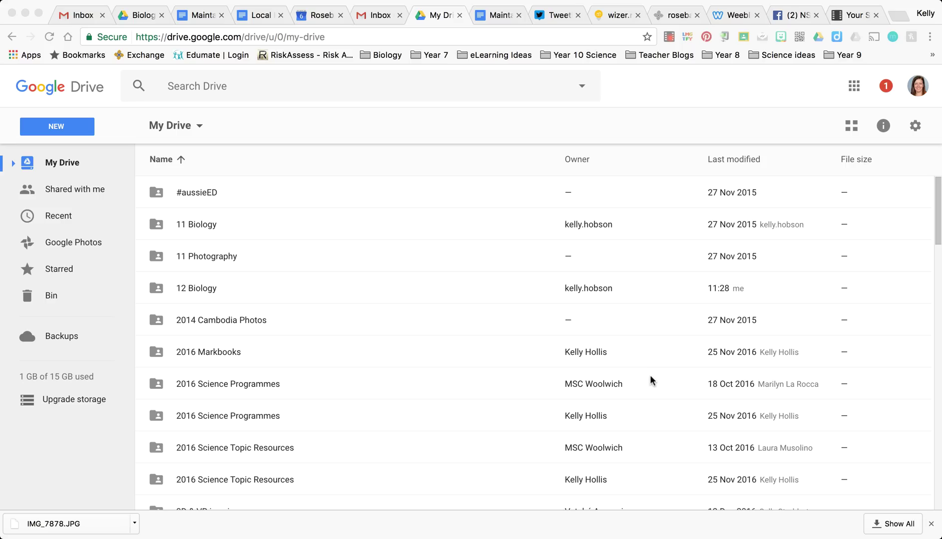
Create a new Google Drawings file from Drive's NEW > More menu.
{"action": "left_click", "coordinate": [71, 128]}
{"action": "mouse_move", "coordinate": [96, 311]}
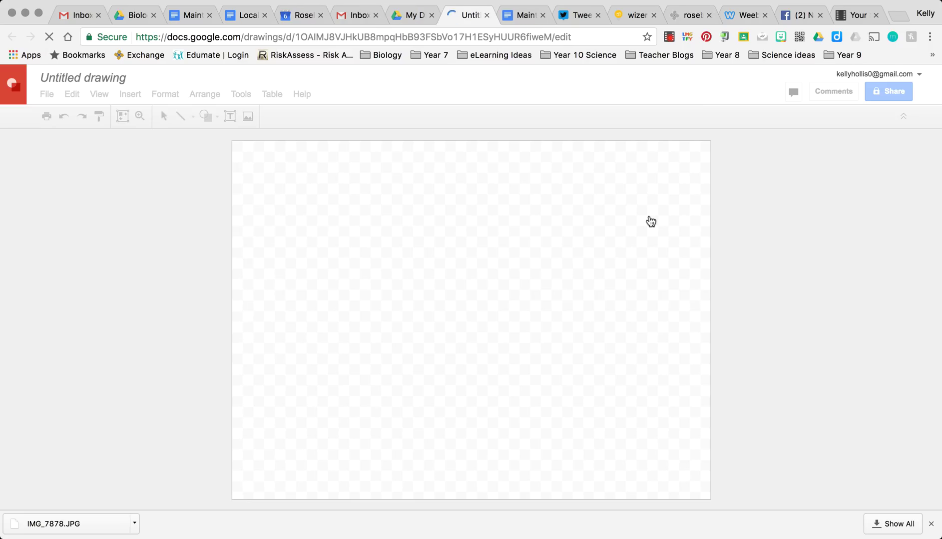
Rename the drawing to 'Fish Tank Ecosystem' and bring up the Insert image dialog.
{"action": "left_click", "coordinate": [79, 78]}
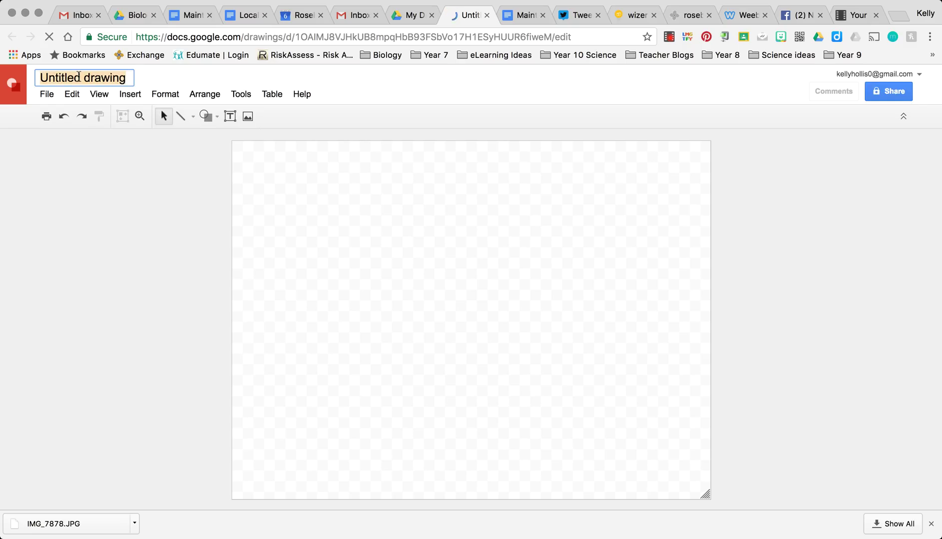
{"action": "type", "text": "Fish Task"}
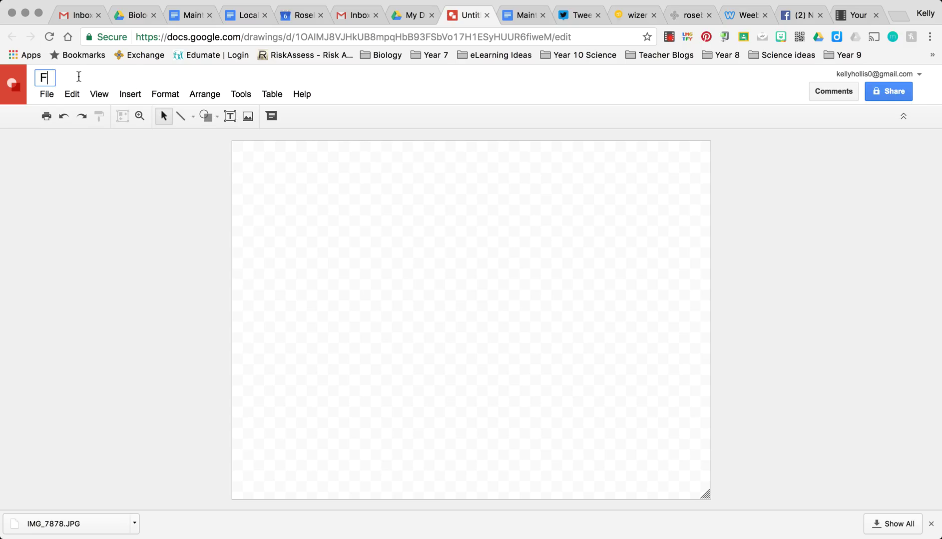
{"action": "key", "text": "BackSpace"}
{"action": "key", "text": "BackSpace"}
{"action": "key", "text": "BackSpace"}
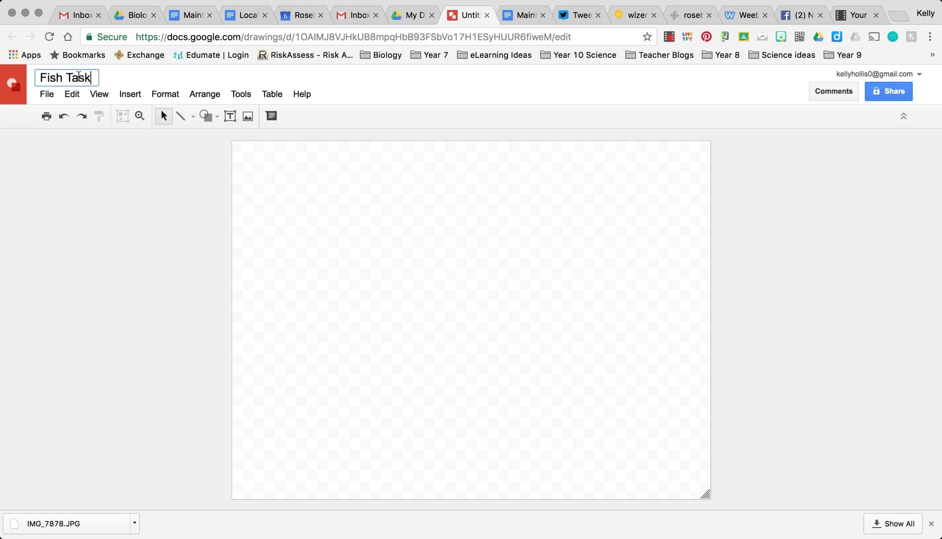
{"action": "type", "text": "nk Ecosystem"}
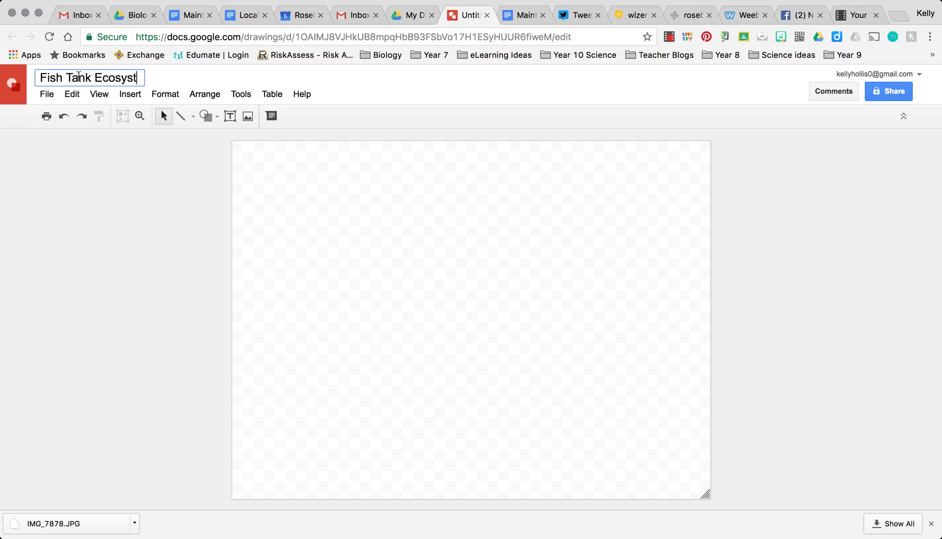
{"action": "key", "text": "Return"}
{"action": "left_click", "coordinate": [248, 116]}
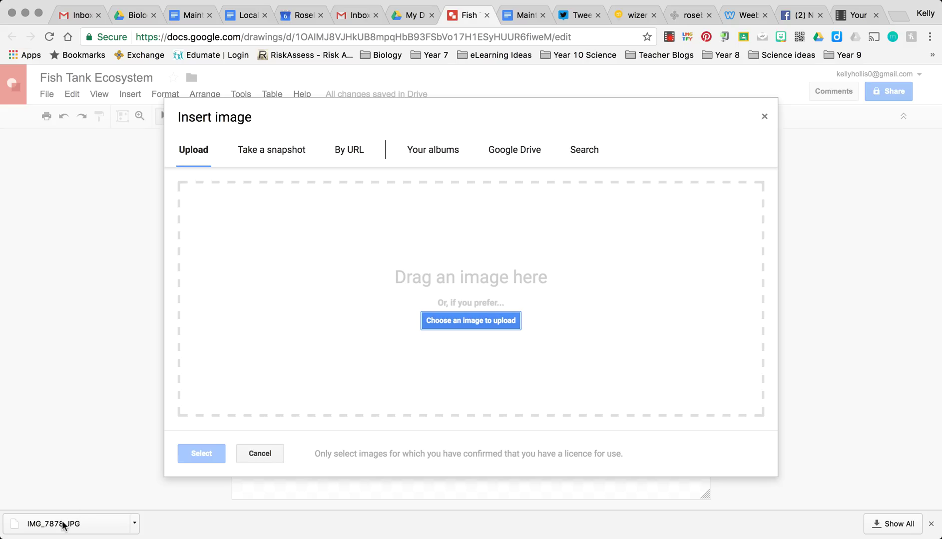
Upload IMG_7878.JPG from the download bar so the fish tank photo fills the canvas.
{"action": "left_click_drag", "start_coordinate": [29, 525], "coordinate": [199, 439]}
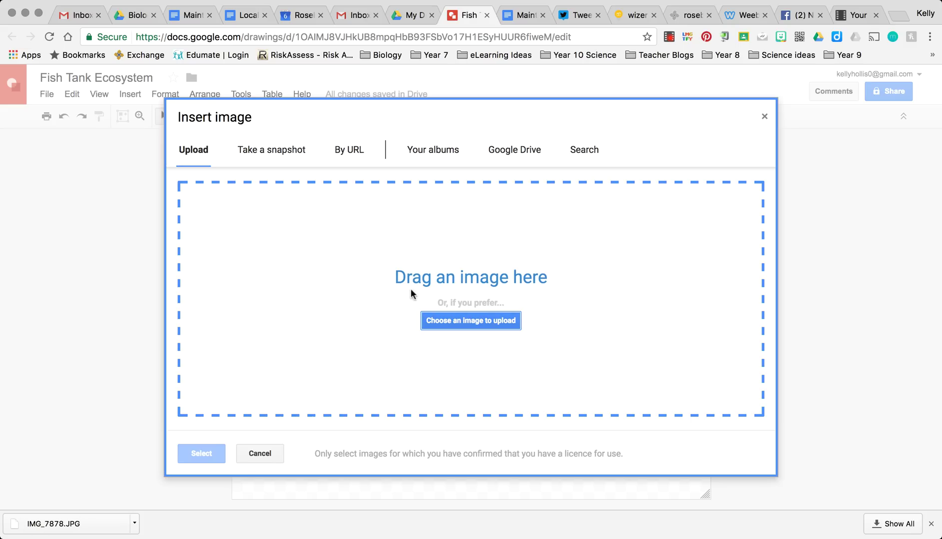
{"action": "left_click_drag", "start_coordinate": [411, 290], "coordinate": [411, 292]}
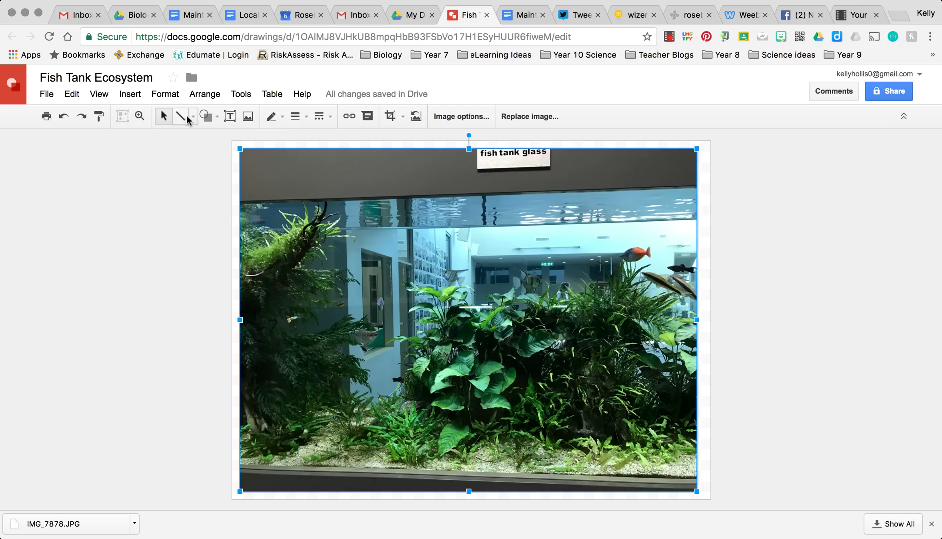
Pick the Arrow line style for drawing on the photo.
{"action": "left_click", "coordinate": [180, 117]}
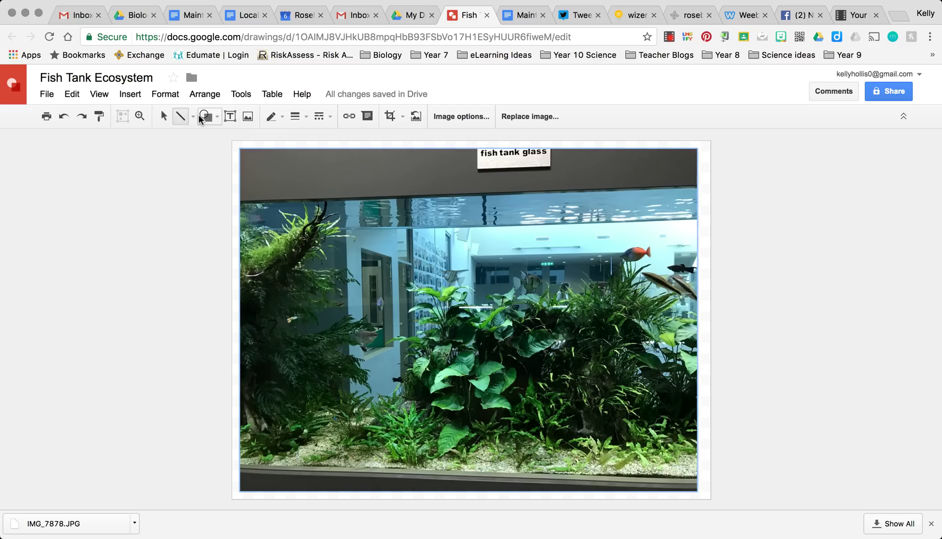
{"action": "left_click", "coordinate": [206, 116]}
{"action": "left_click", "coordinate": [226, 119]}
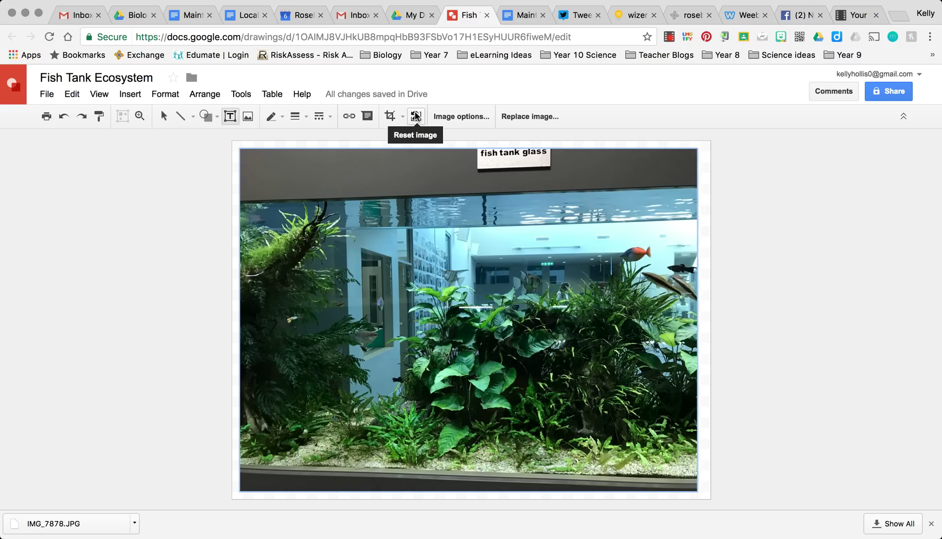
{"action": "left_click", "coordinate": [193, 119]}
{"action": "left_click", "coordinate": [203, 157]}
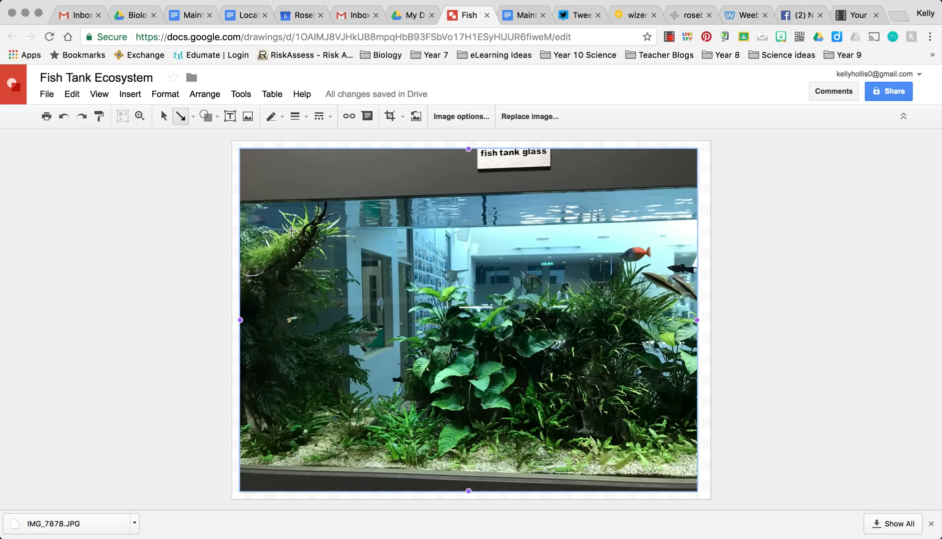
Draw a vertical arrow down the tank's left side, coloured orange at 8px weight.
{"action": "left_click_drag", "start_coordinate": [276, 219], "coordinate": [275, 444]}
{"action": "left_click", "coordinate": [271, 117]}
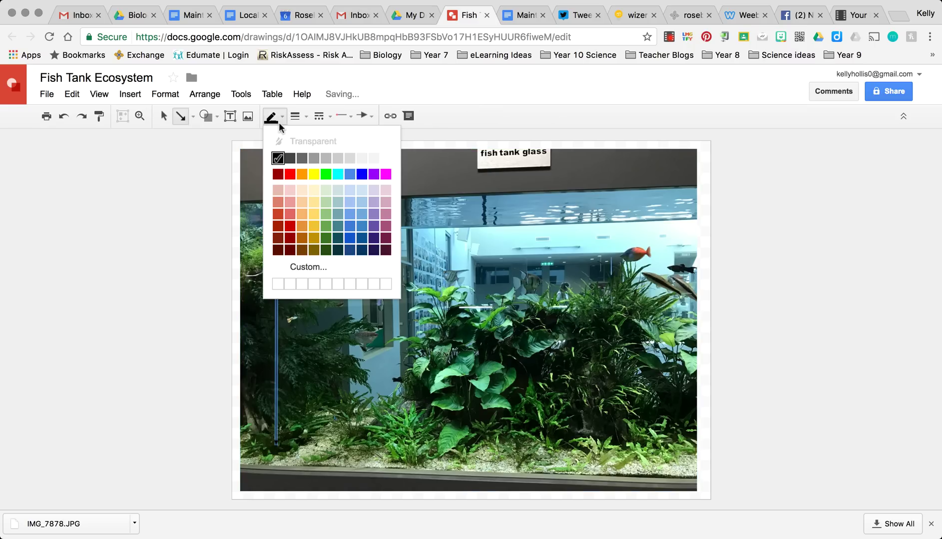
{"action": "left_click", "coordinate": [301, 176]}
{"action": "left_click", "coordinate": [294, 115]}
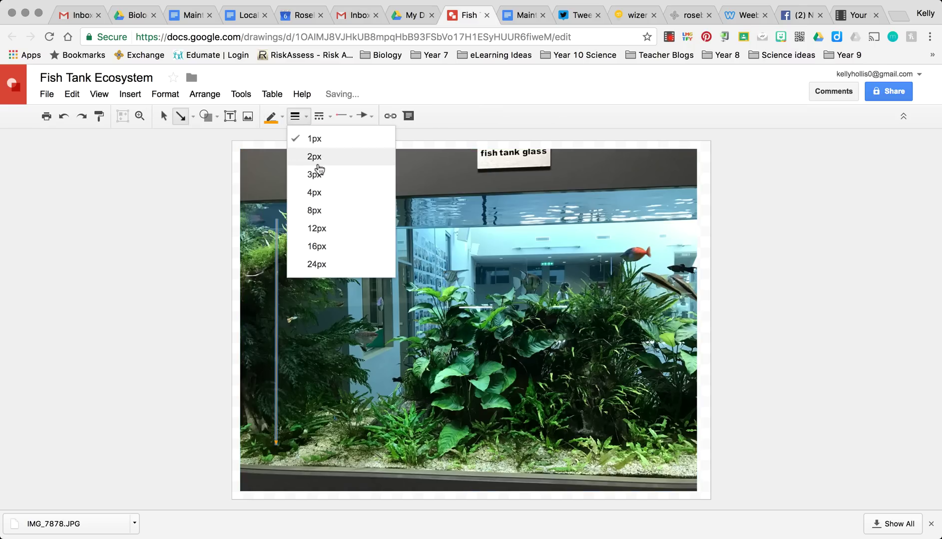
{"action": "left_click", "coordinate": [320, 215]}
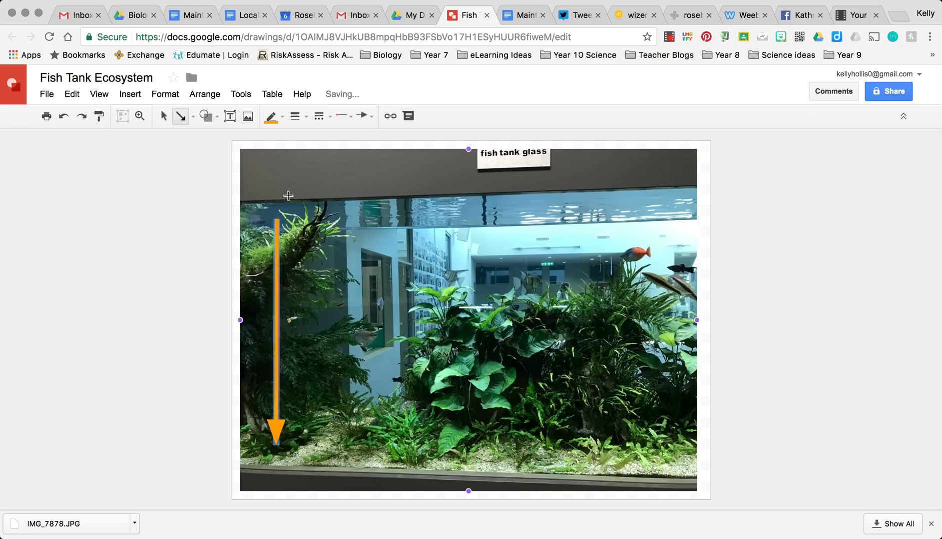
{"action": "left_click", "coordinate": [227, 117]}
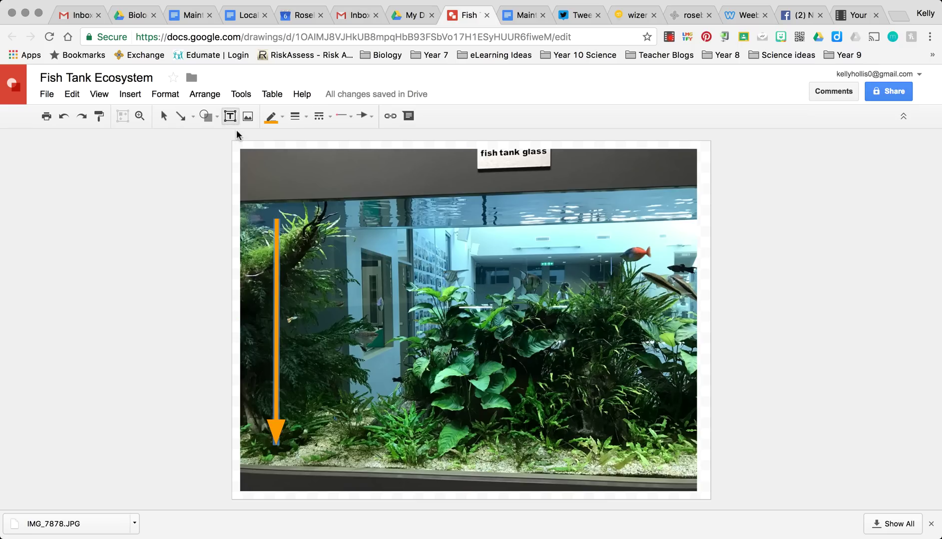
Add a text box reading 'Pressure increases as depth increases', narrowed so it wraps.
{"action": "left_click", "coordinate": [250, 179]}
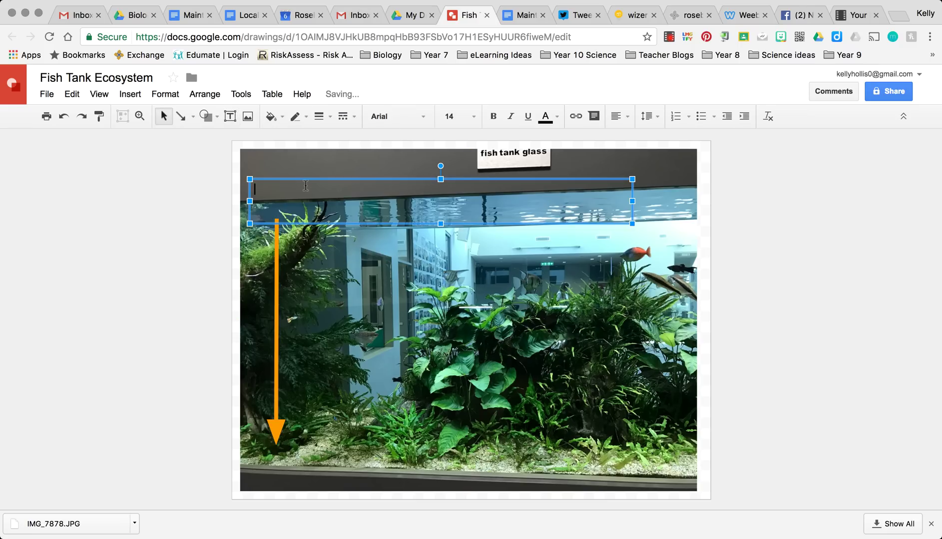
{"action": "type", "text": "Pressure increases as depth"}
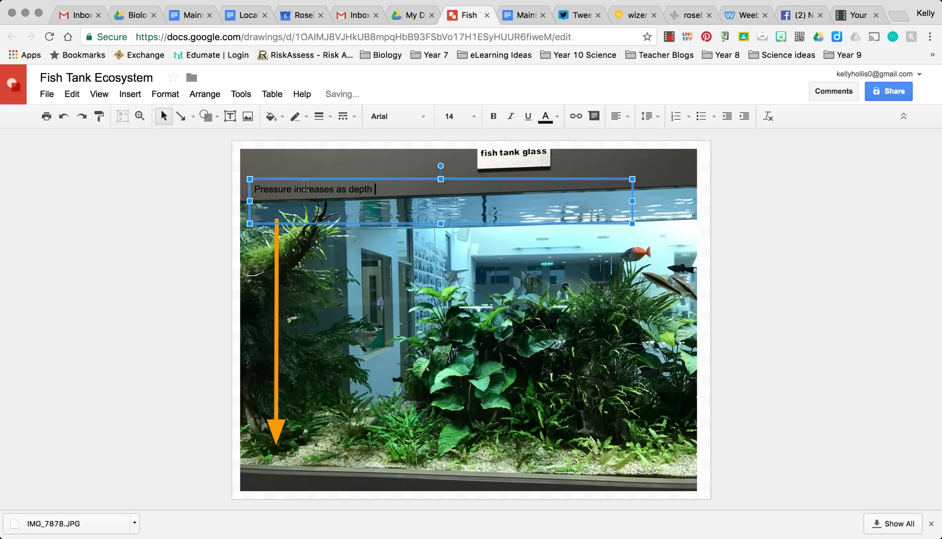
{"action": "type", "text": " increases"}
{"action": "left_click_drag", "start_coordinate": [633, 201], "coordinate": [359, 202]}
Make the pressure label orange, bold and centred, and move it above the arrow.
{"action": "double_click", "coordinate": [297, 198]}
{"action": "triple_click", "coordinate": [297, 194]}
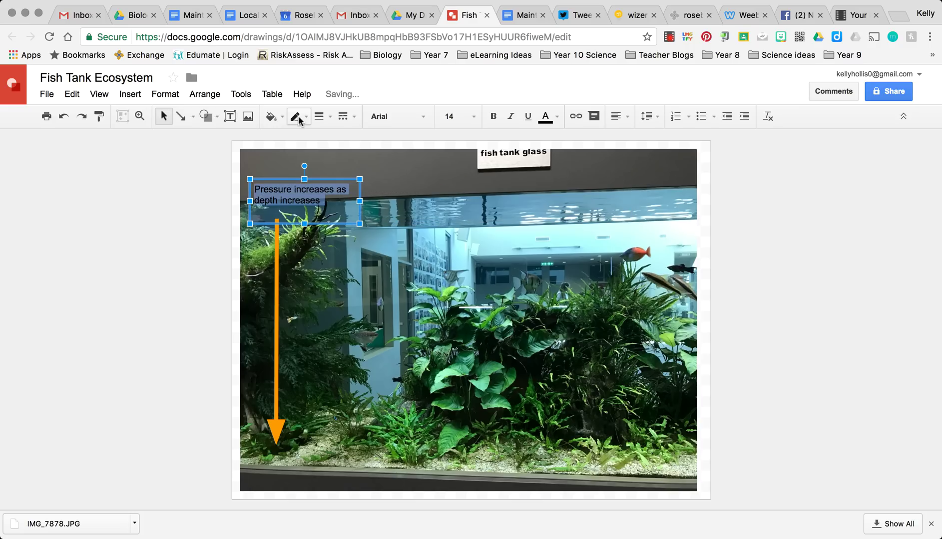
{"action": "left_click", "coordinate": [549, 116]}
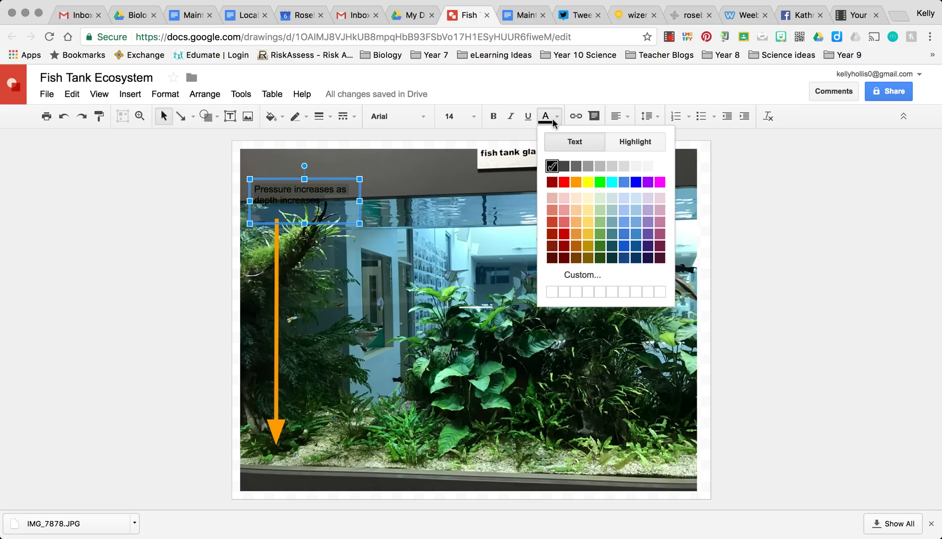
{"action": "left_click", "coordinate": [572, 181]}
{"action": "key", "text": "super+b"}
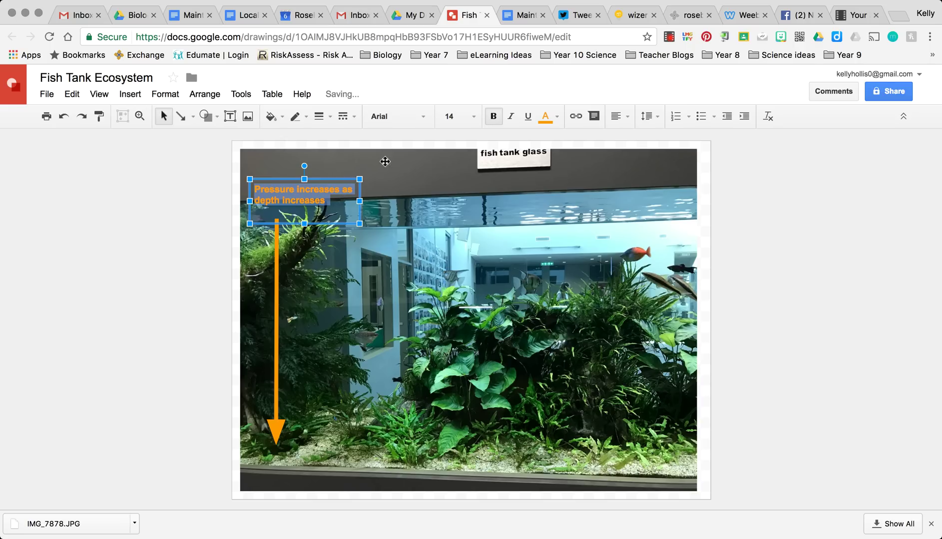
{"action": "left_click", "coordinate": [619, 116]}
{"action": "left_click", "coordinate": [643, 139]}
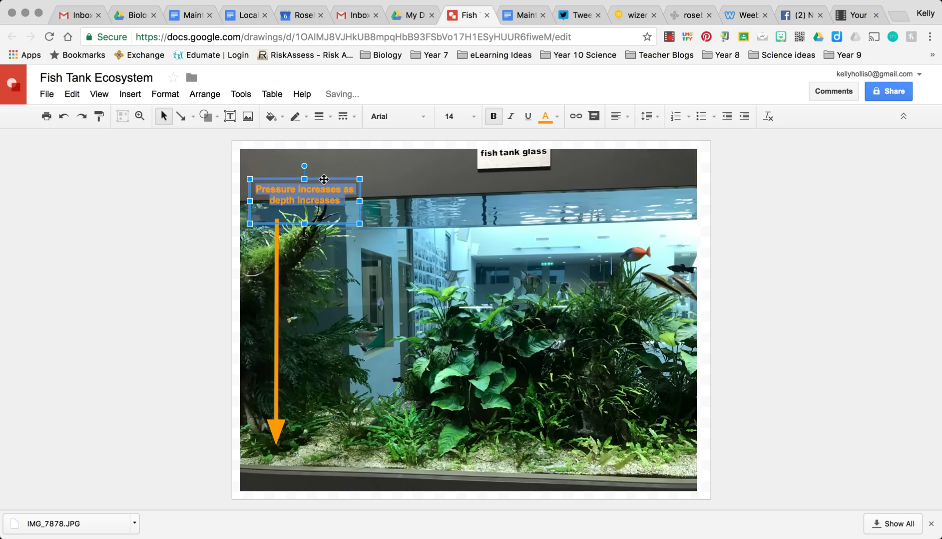
{"action": "left_click_drag", "start_coordinate": [326, 175], "coordinate": [299, 169]}
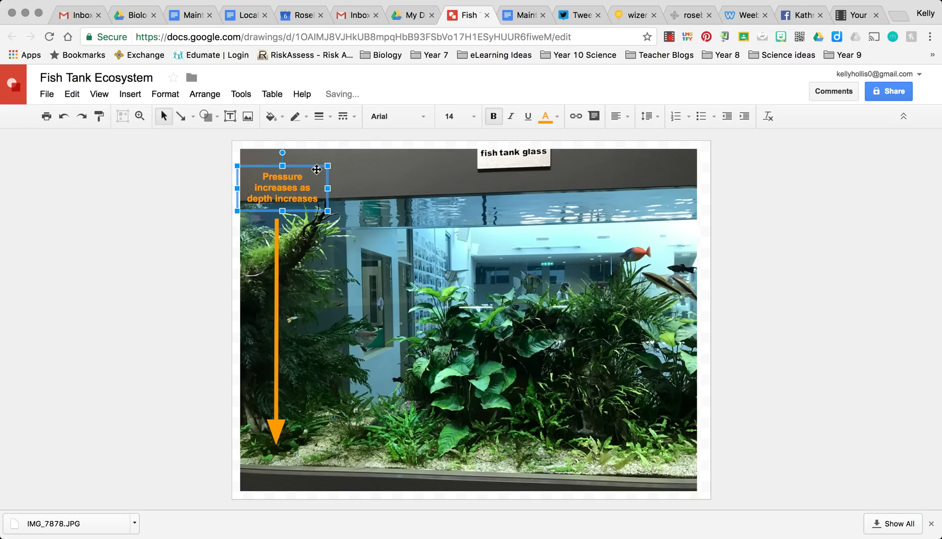
Draw a rounded rectangle around the red fish at the upper right.
{"action": "left_click", "coordinate": [209, 120]}
{"action": "mouse_move", "coordinate": [227, 142]}
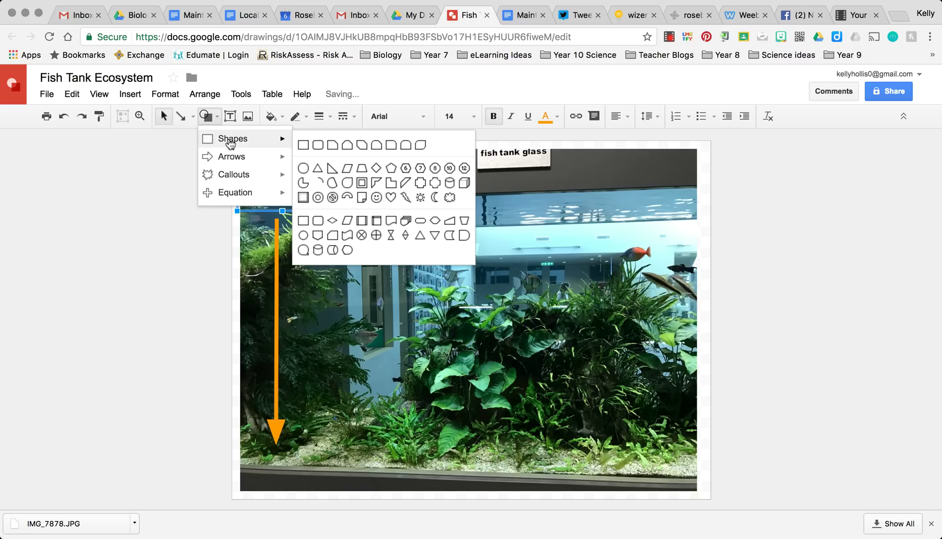
{"action": "left_click", "coordinate": [316, 145]}
{"action": "mouse_move", "coordinate": [511, 200]}
{"action": "left_mouse_down"}
{"action": "mouse_move", "coordinate": [671, 253]}
{"action": "mouse_move", "coordinate": [680, 276]}
{"action": "left_mouse_up"}
Give the rounded box a transparent fill and a 4px yellow border.
{"action": "left_click", "coordinate": [270, 117]}
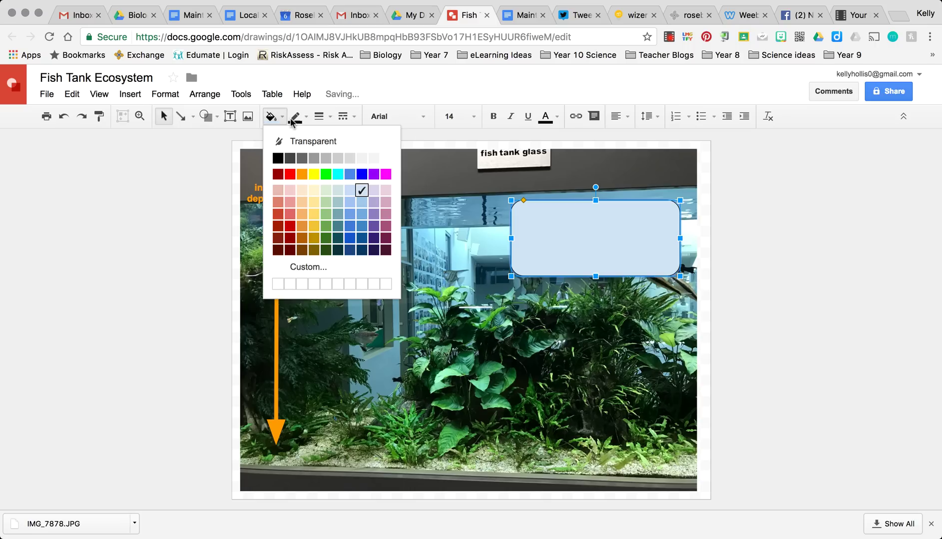
{"action": "left_click", "coordinate": [348, 140]}
{"action": "left_click", "coordinate": [303, 118]}
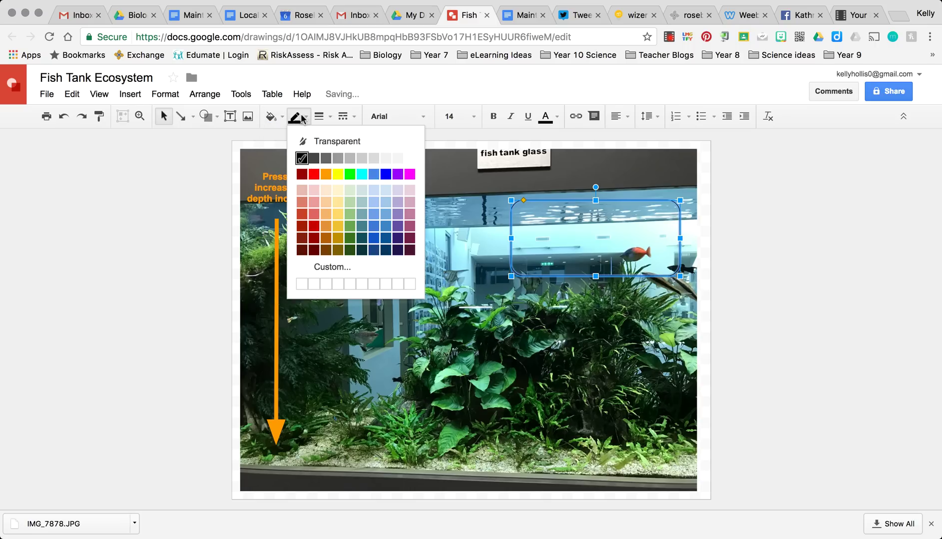
{"action": "left_click", "coordinate": [337, 174]}
{"action": "left_click", "coordinate": [319, 116]}
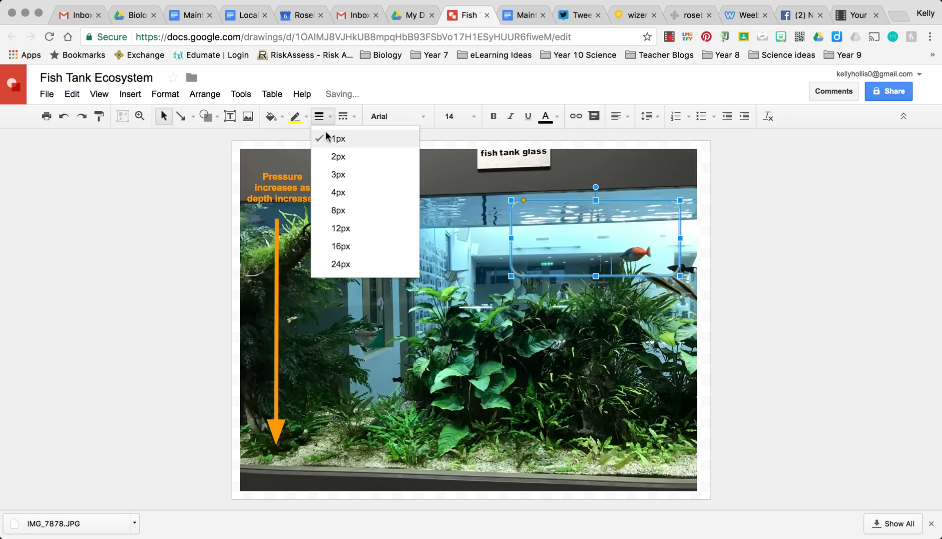
{"action": "left_click", "coordinate": [341, 193]}
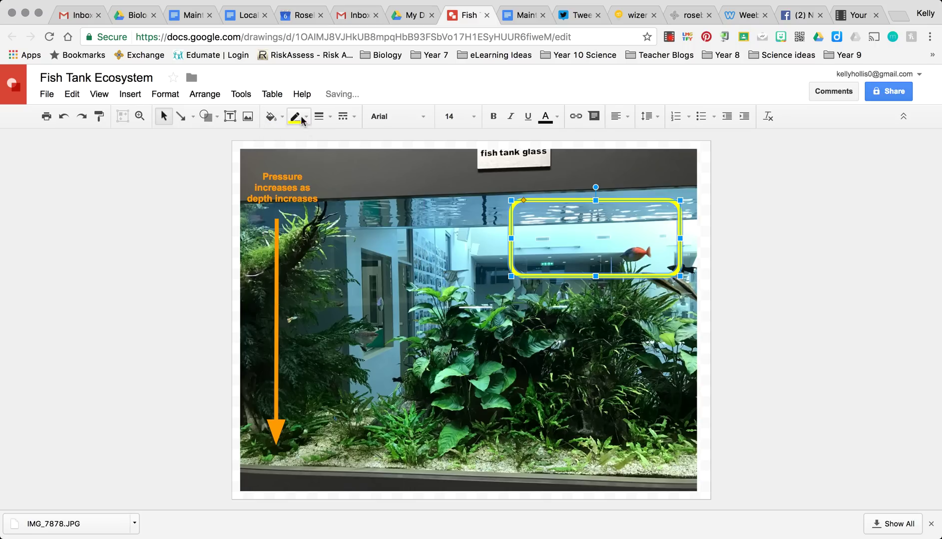
{"action": "left_click", "coordinate": [231, 117]}
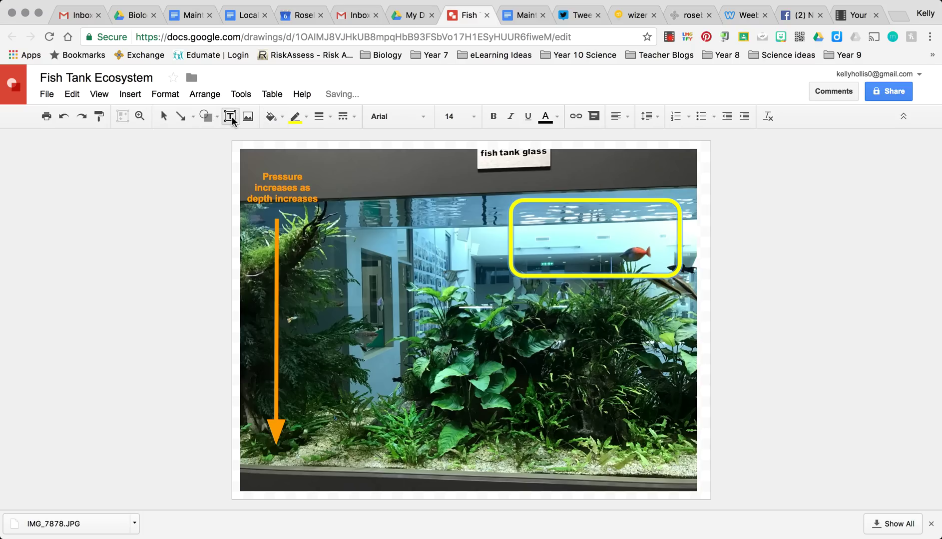
Add a narrow text box inside the yellow box reading 'Light intensity is greatest at the surface of the tank'.
{"action": "left_click", "coordinate": [520, 211]}
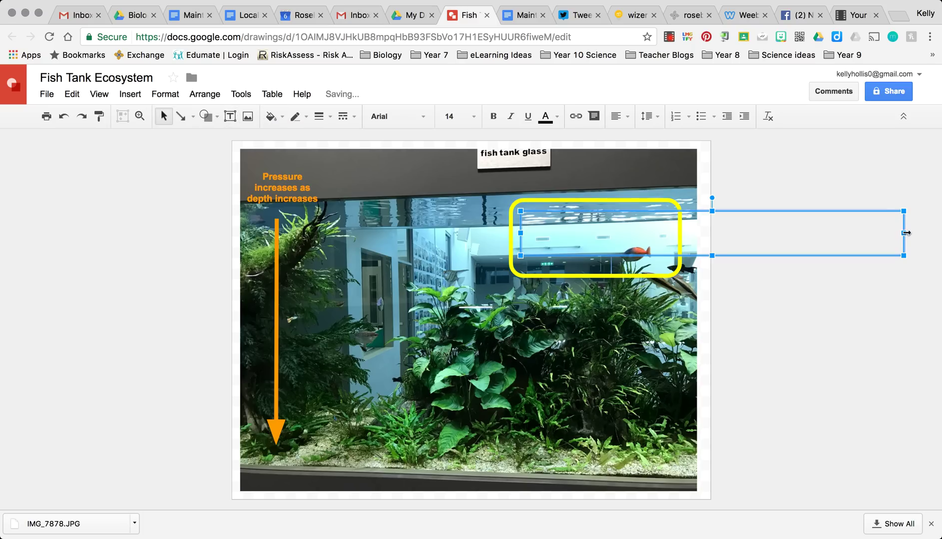
{"action": "left_click_drag", "start_coordinate": [905, 232], "coordinate": [673, 238]}
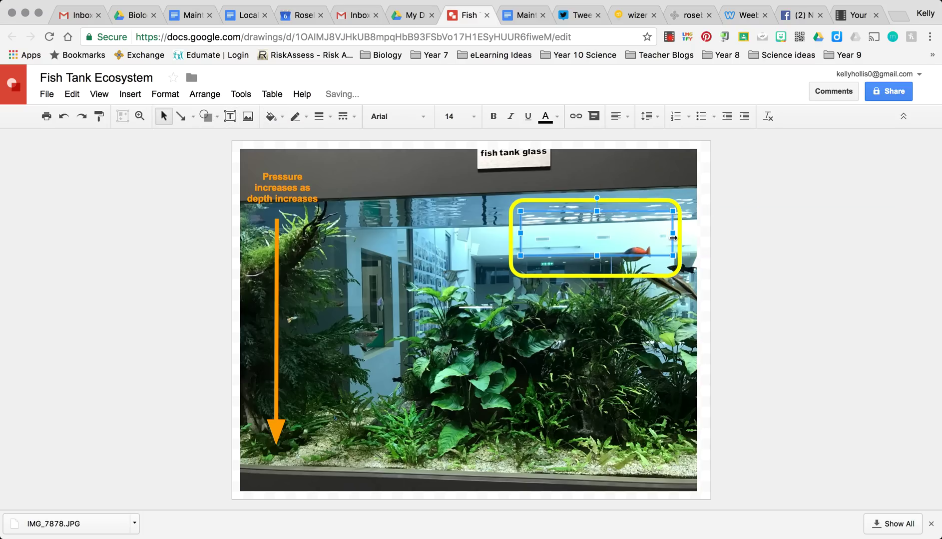
{"action": "type", "text": "Light intensity is "}
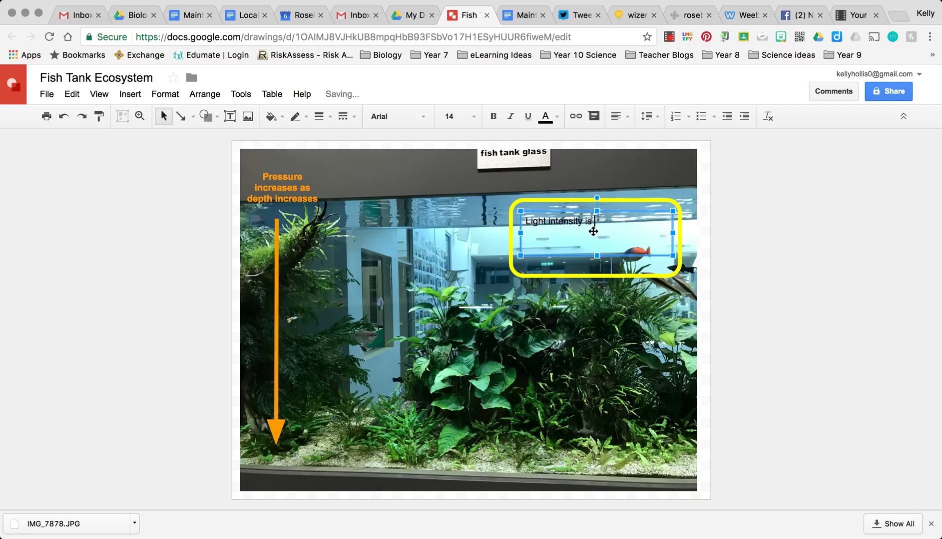
{"action": "type", "text": "greatest at the surface of the ta"}
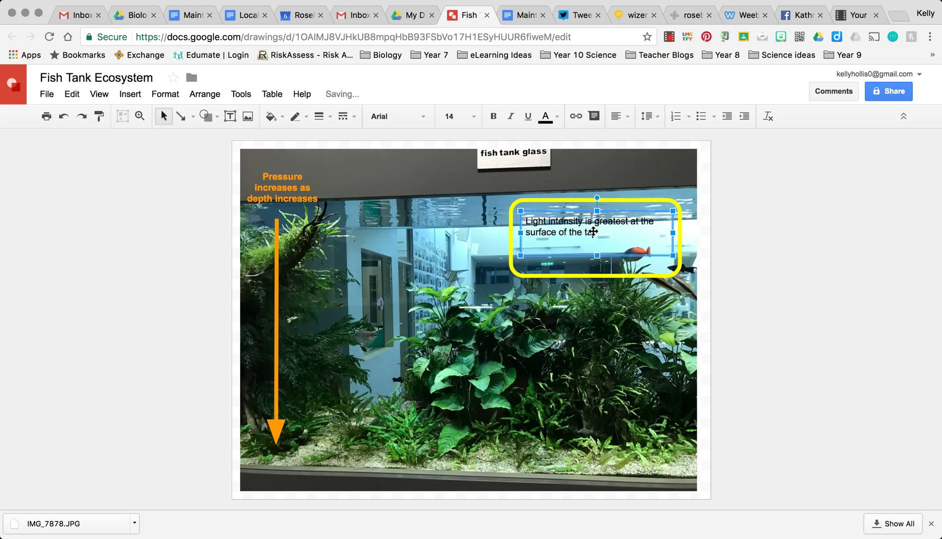
{"action": "type", "text": "nk"}
Make the light label bold, centred, yellow and 18 pt, then nudge the box up-left.
{"action": "key", "text": "ctrl+a"}
{"action": "left_click", "coordinate": [493, 116]}
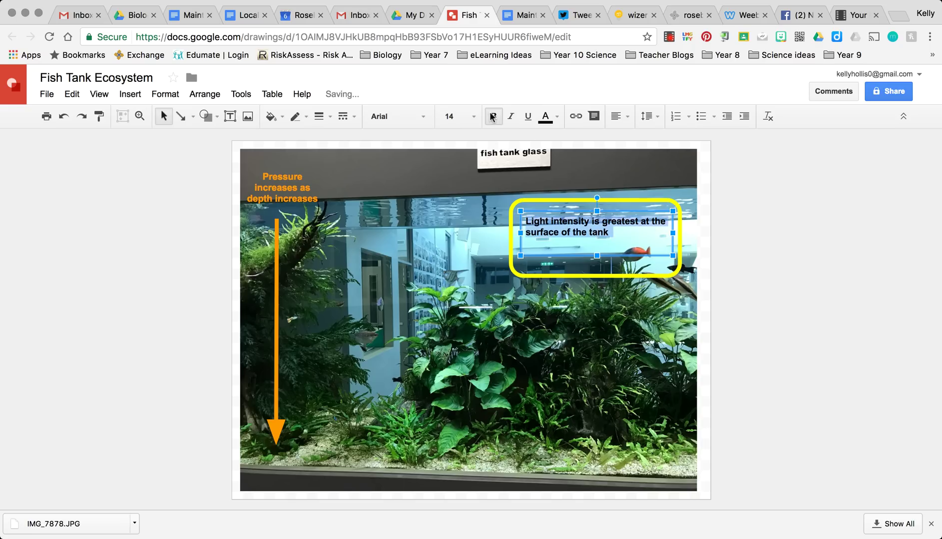
{"action": "left_click", "coordinate": [615, 119]}
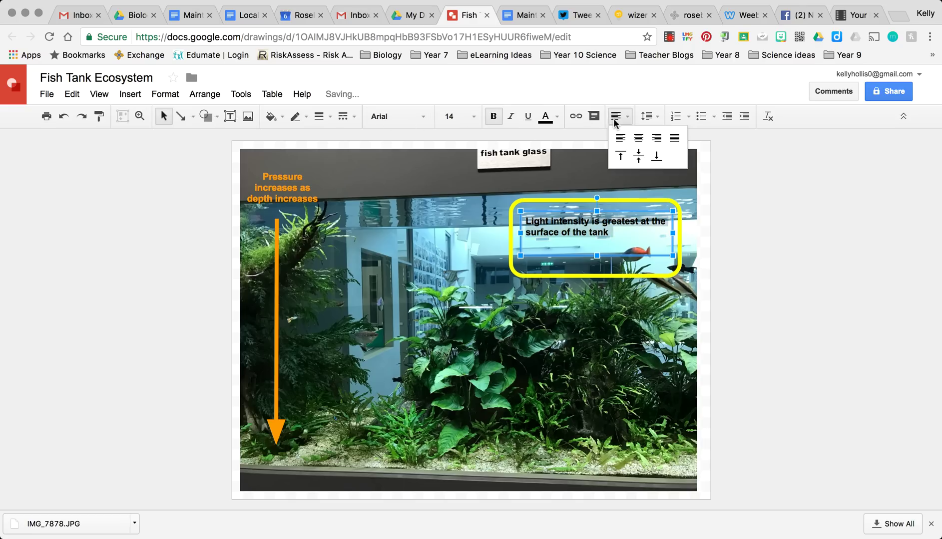
{"action": "left_click", "coordinate": [638, 139]}
{"action": "left_click", "coordinate": [544, 118]}
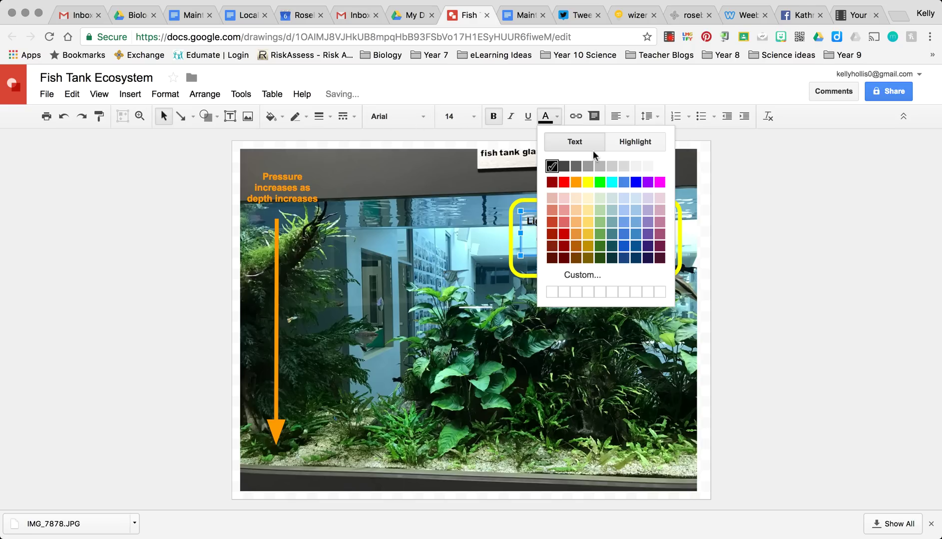
{"action": "left_click", "coordinate": [587, 183]}
{"action": "left_click", "coordinate": [451, 116]}
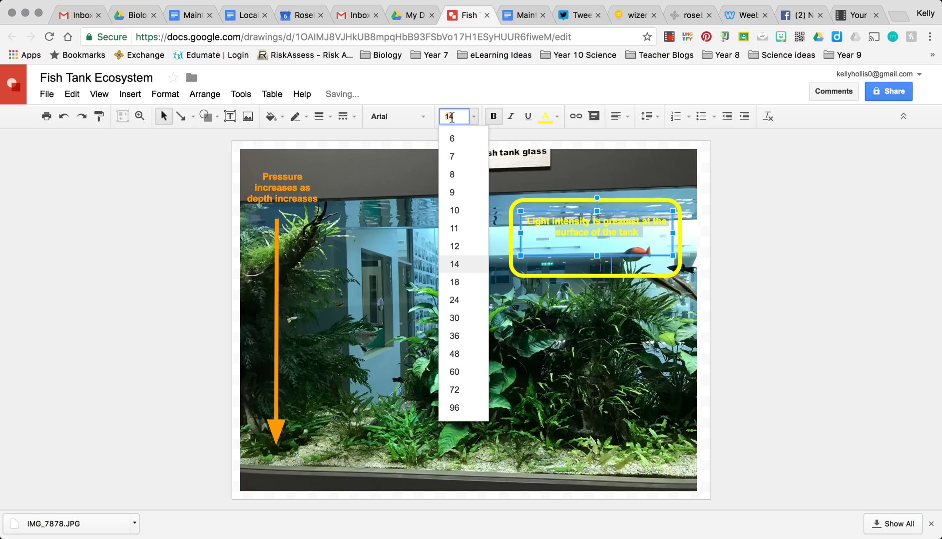
{"action": "left_click", "coordinate": [455, 282]}
{"action": "left_click", "coordinate": [593, 304]}
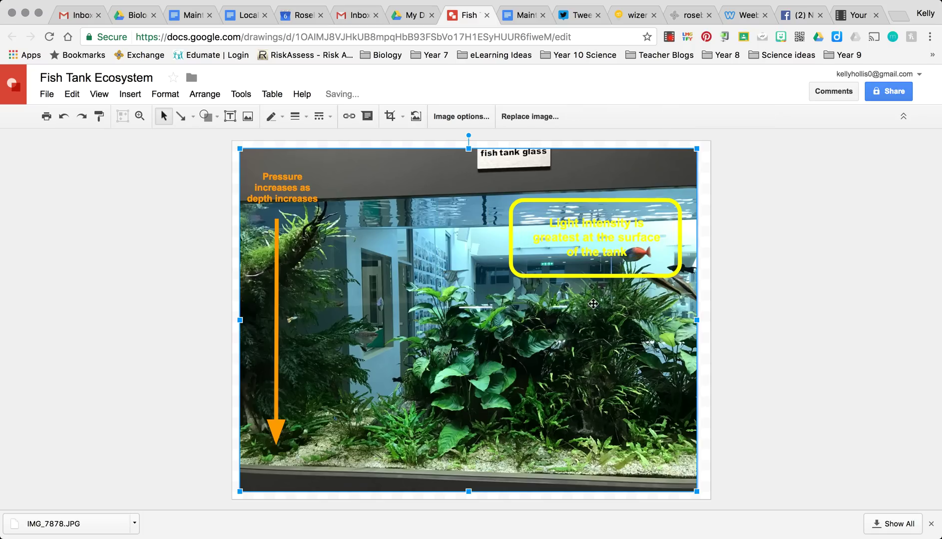
{"action": "left_click", "coordinate": [602, 199]}
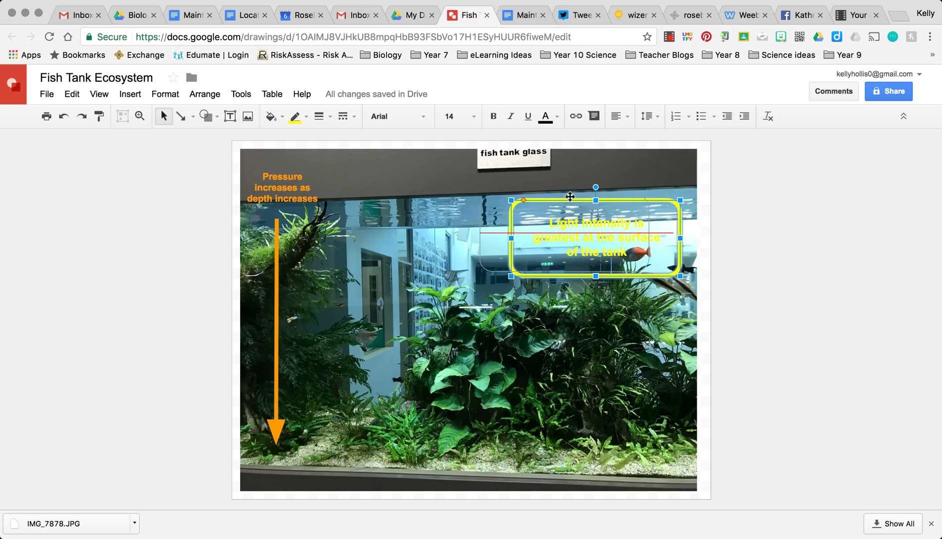
{"action": "left_click_drag", "start_coordinate": [543, 183], "coordinate": [638, 199]}
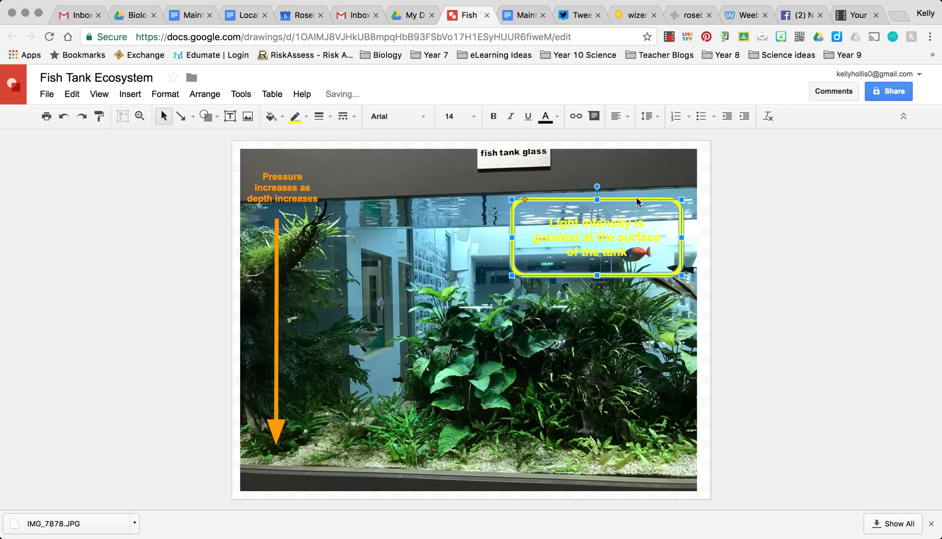
Draw a triangle over the plants with a magenta outline.
{"action": "left_click", "coordinate": [205, 117]}
{"action": "mouse_move", "coordinate": [221, 138]}
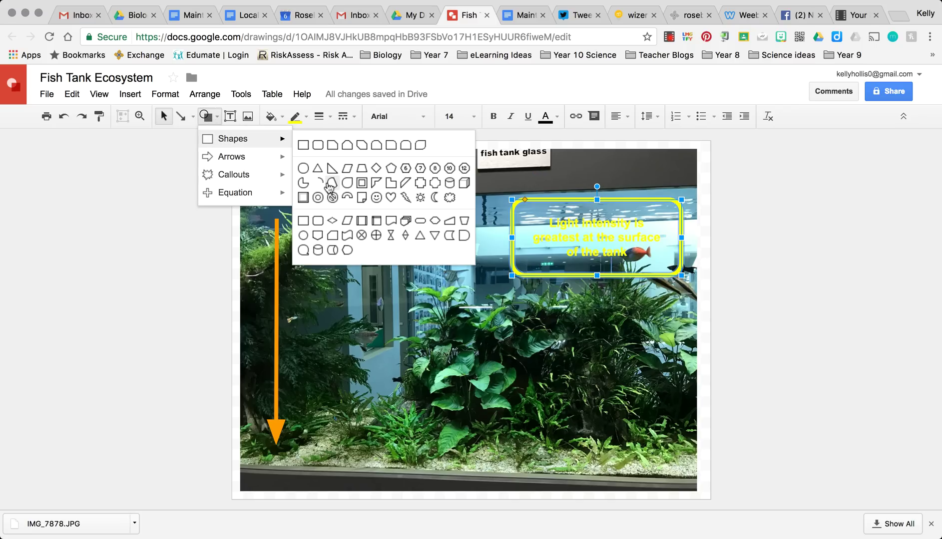
{"action": "left_click", "coordinate": [315, 170]}
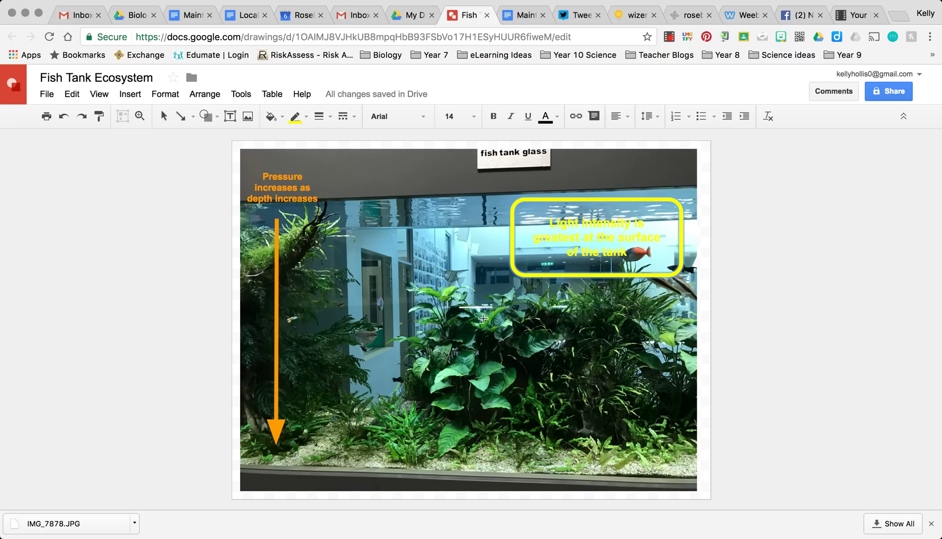
{"action": "left_click_drag", "start_coordinate": [483, 320], "coordinate": [636, 436]}
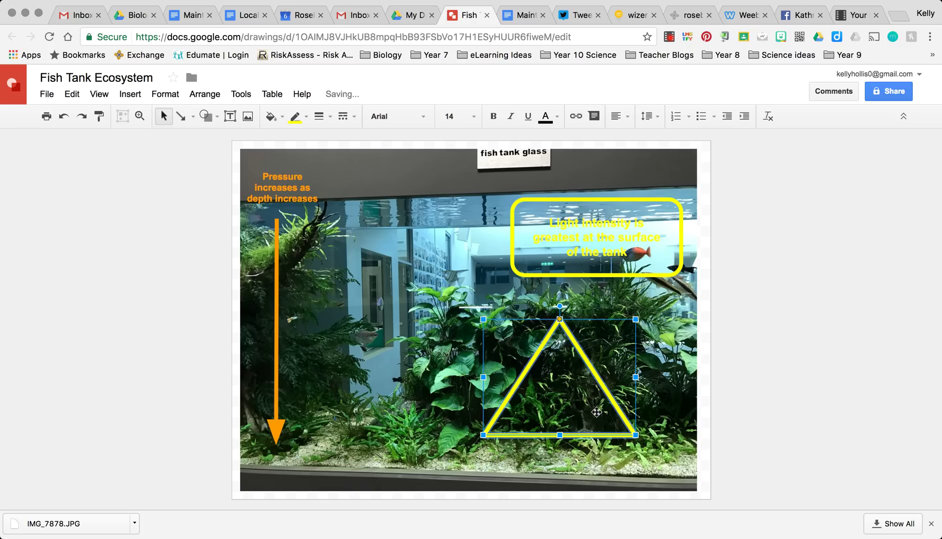
{"action": "left_click_drag", "start_coordinate": [569, 404], "coordinate": [537, 396]}
{"action": "left_click", "coordinate": [294, 124]}
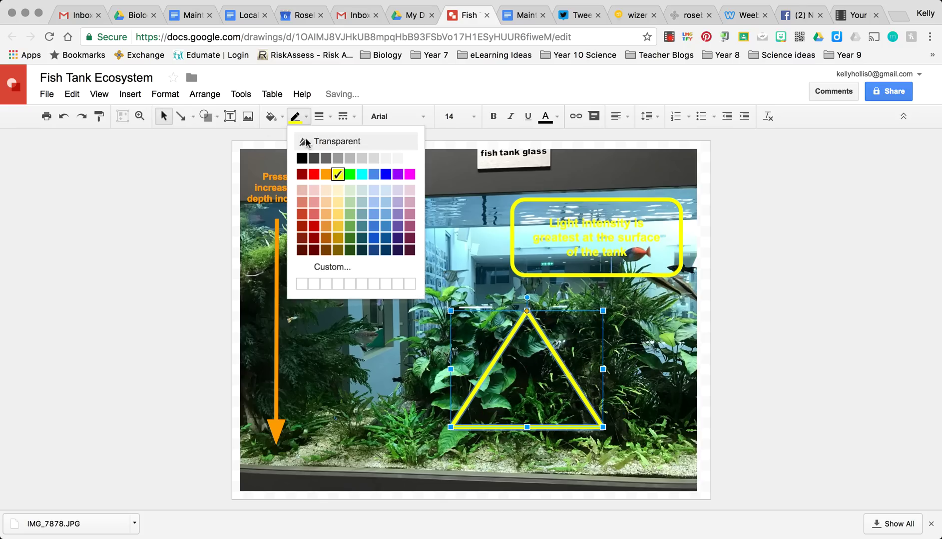
{"action": "left_click", "coordinate": [410, 176]}
Type 'Oxygen is greatest near the plants' inside the triangle and select it.
{"action": "double_click", "coordinate": [505, 380]}
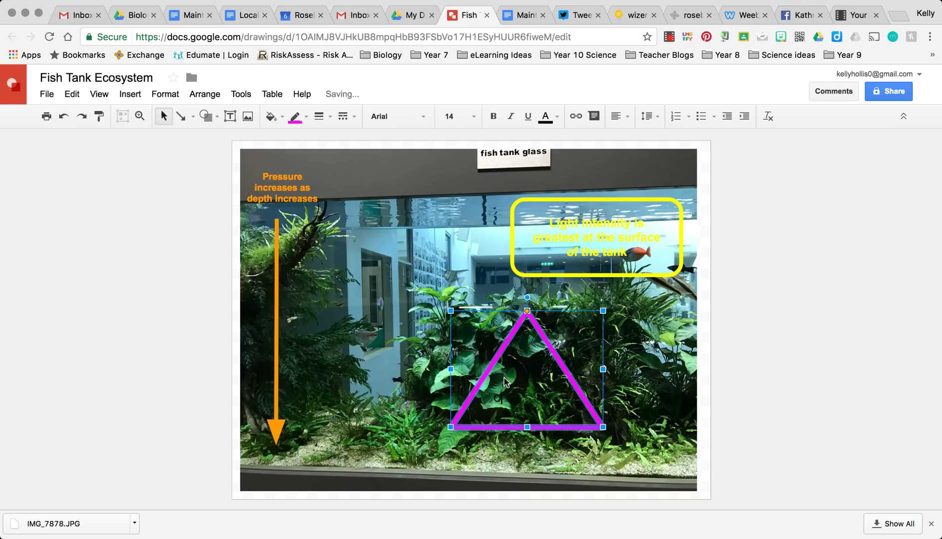
{"action": "type", "text": "Oxygen is greatest near the s"}
{"action": "key", "text": "super+a"}
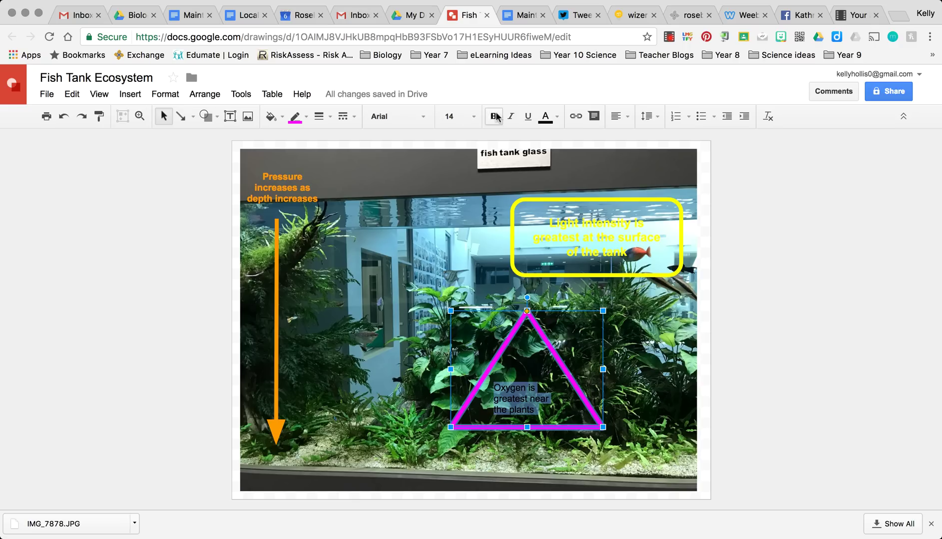
Format the triangle's oxygen text as bold, magenta and centred.
{"action": "left_click", "coordinate": [494, 116]}
{"action": "left_click", "coordinate": [545, 116]}
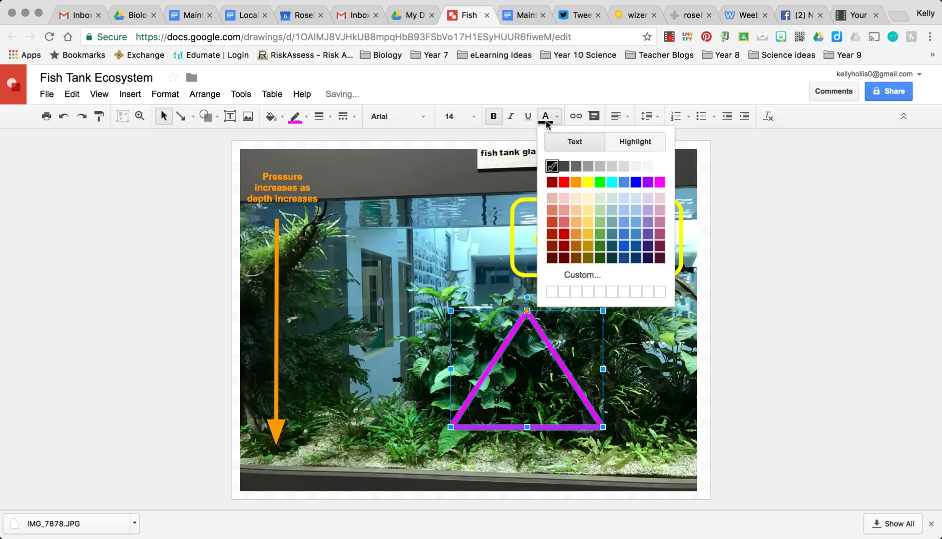
{"action": "left_click", "coordinate": [659, 183]}
{"action": "key", "text": "super+b"}
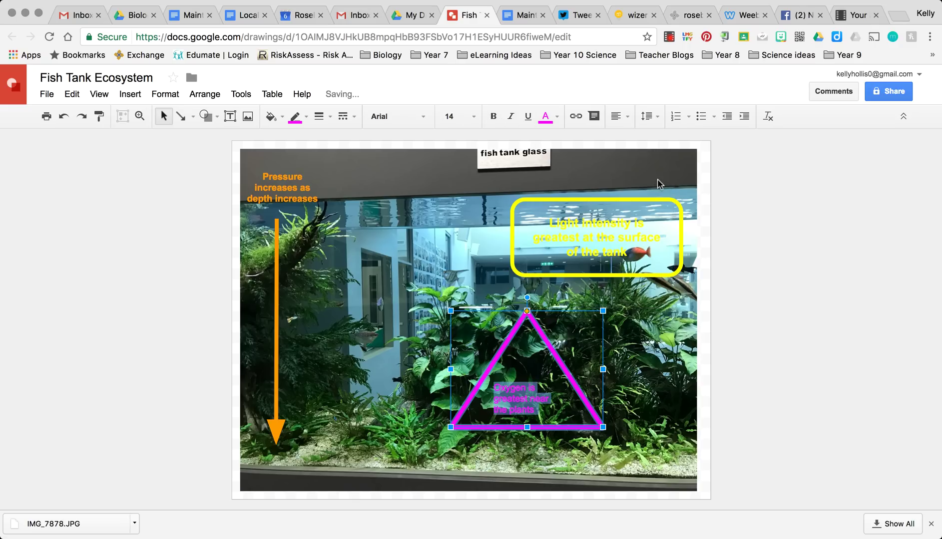
{"action": "key", "text": "super+b"}
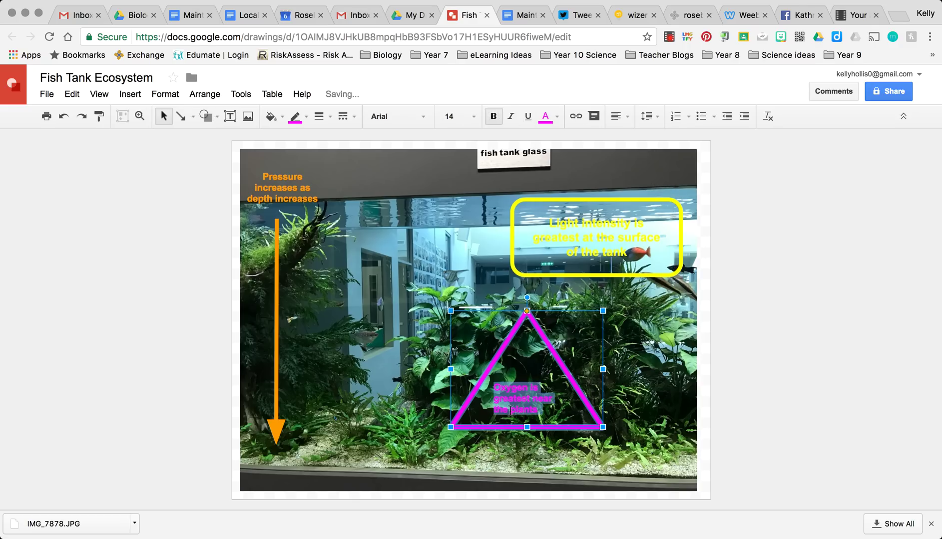
{"action": "left_click", "coordinate": [620, 118]}
{"action": "left_click", "coordinate": [639, 134]}
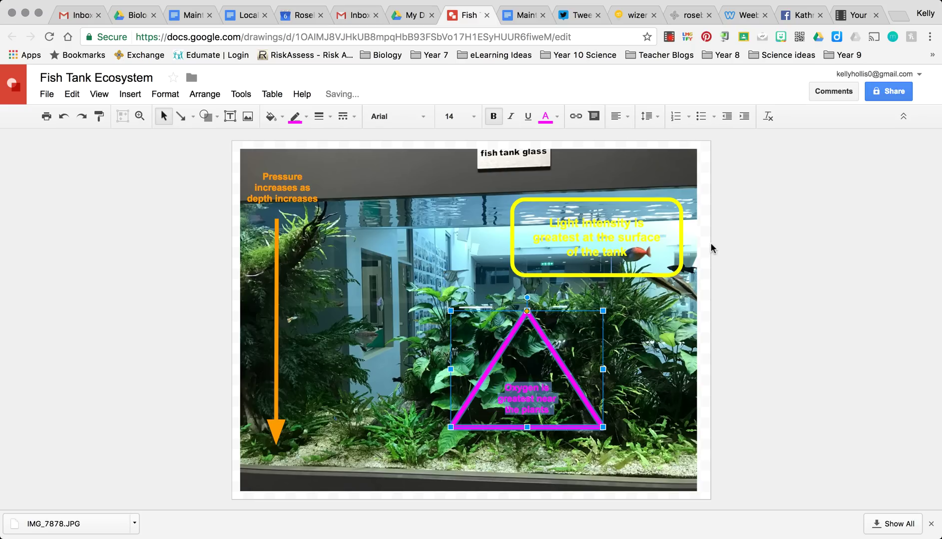
{"action": "left_click", "coordinate": [710, 244]}
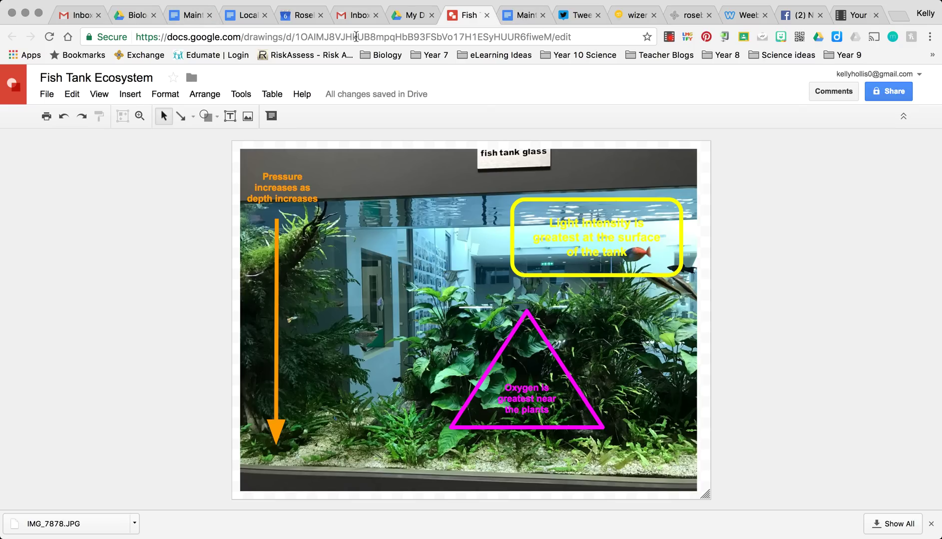
Locate and select the Fish Tank Ecosystem drawing, modified at 21:28, in My Drive.
{"action": "left_click", "coordinate": [410, 20]}
{"action": "scroll", "coordinate": [462, 372], "scroll_direction": "down", "scroll_amount": 20}
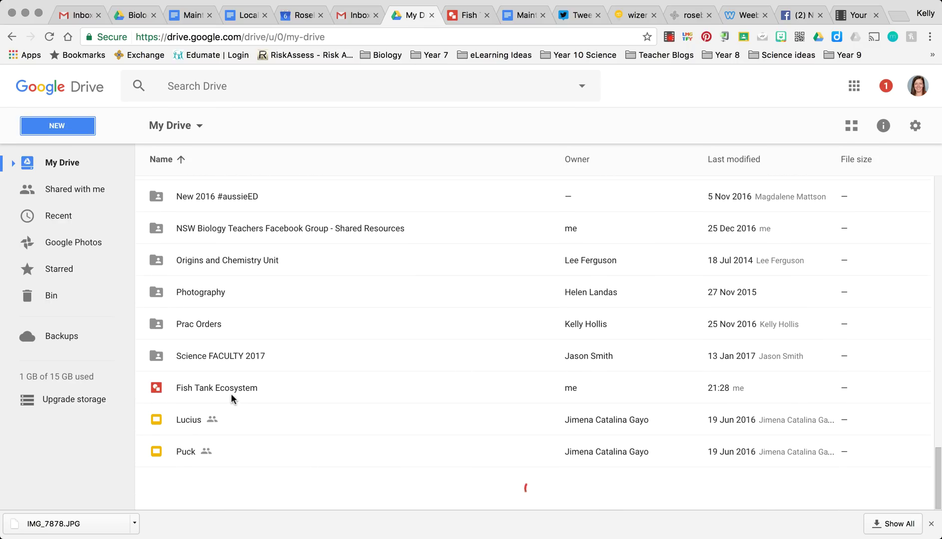
{"action": "left_click", "coordinate": [231, 394]}
{"action": "scroll", "coordinate": [331, 382], "scroll_direction": "down", "scroll_amount": 3}
{"action": "scroll", "coordinate": [331, 387], "scroll_direction": "down", "scroll_amount": 15}
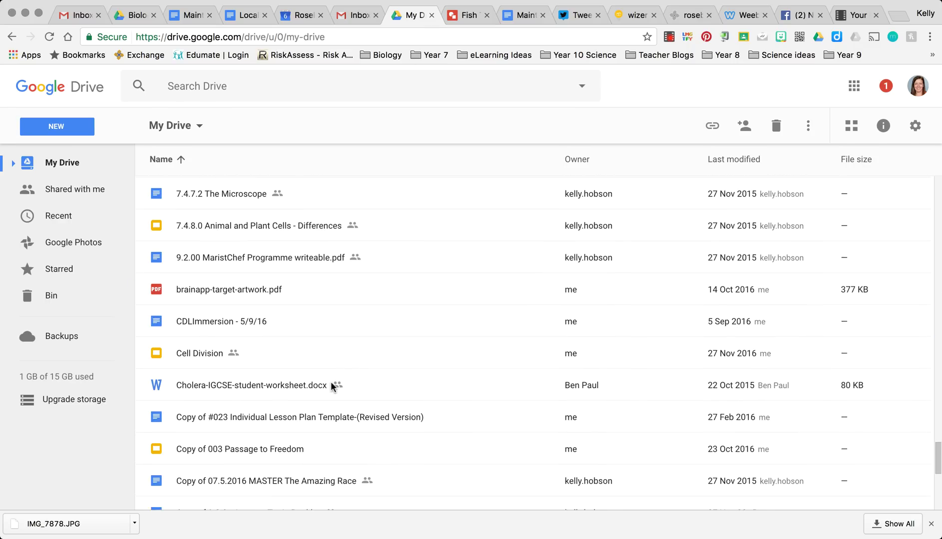
{"action": "scroll", "coordinate": [330, 387], "scroll_direction": "down", "scroll_amount": 20}
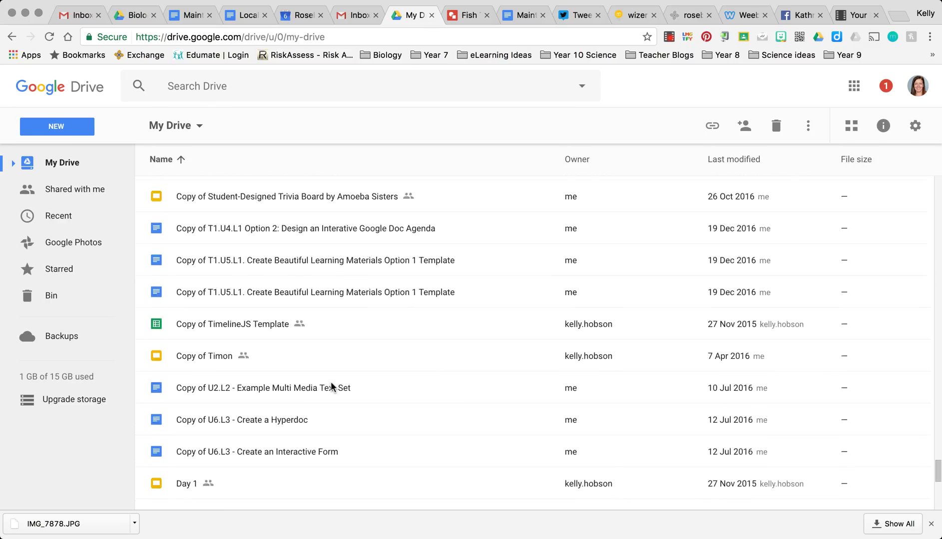
{"action": "scroll", "coordinate": [307, 357], "scroll_direction": "up", "scroll_amount": 2}
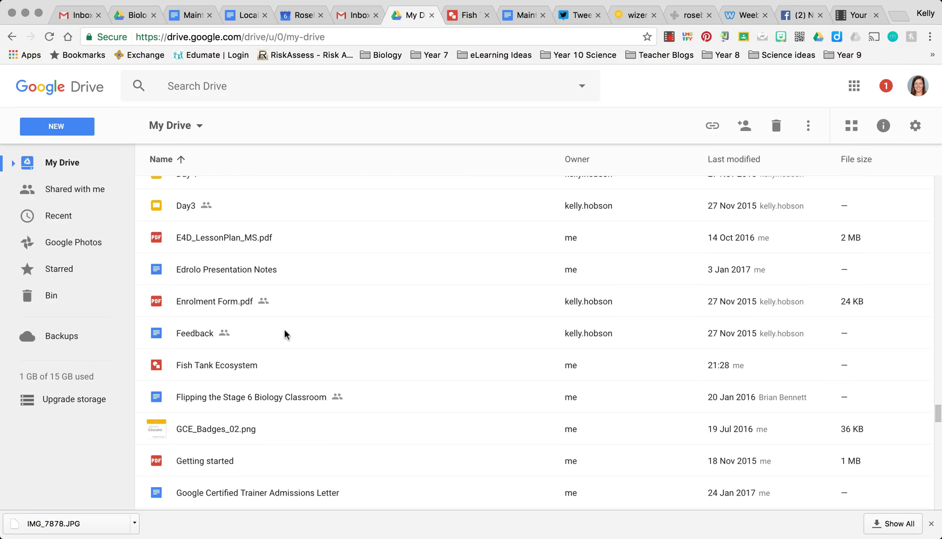
{"action": "left_click", "coordinate": [285, 366]}
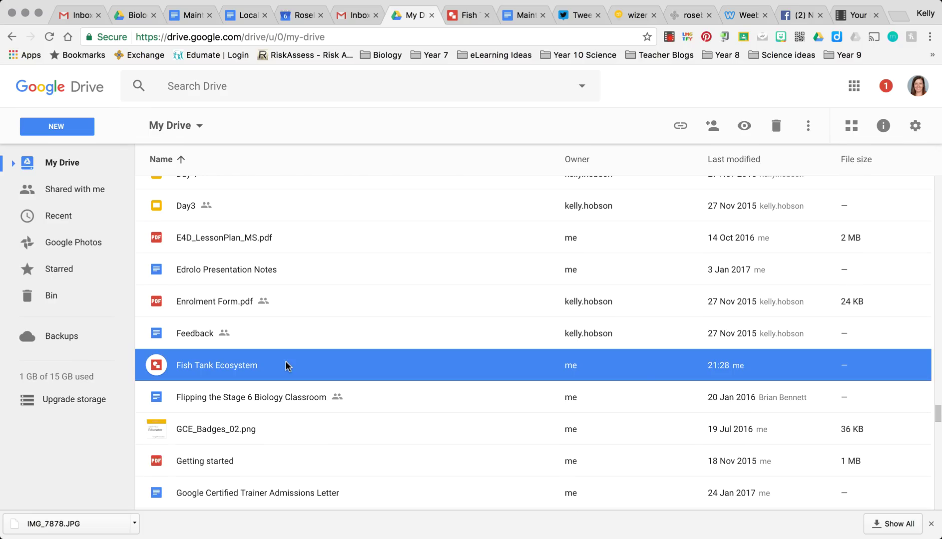